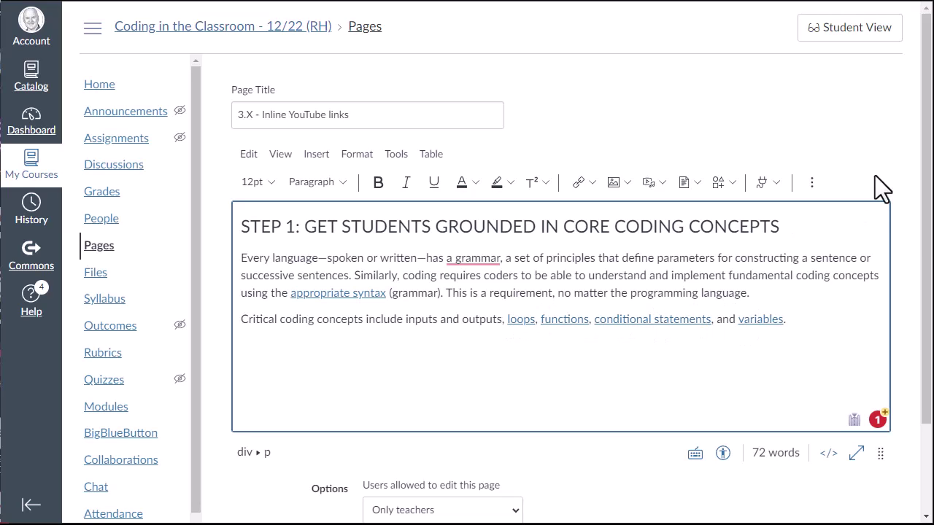
- Publish the Inline YouTube links page and review its embedded video thumbnails
{"action": "scroll", "coordinate": [925, 290], "scroll_direction": "down", "scroll_amount": 3}
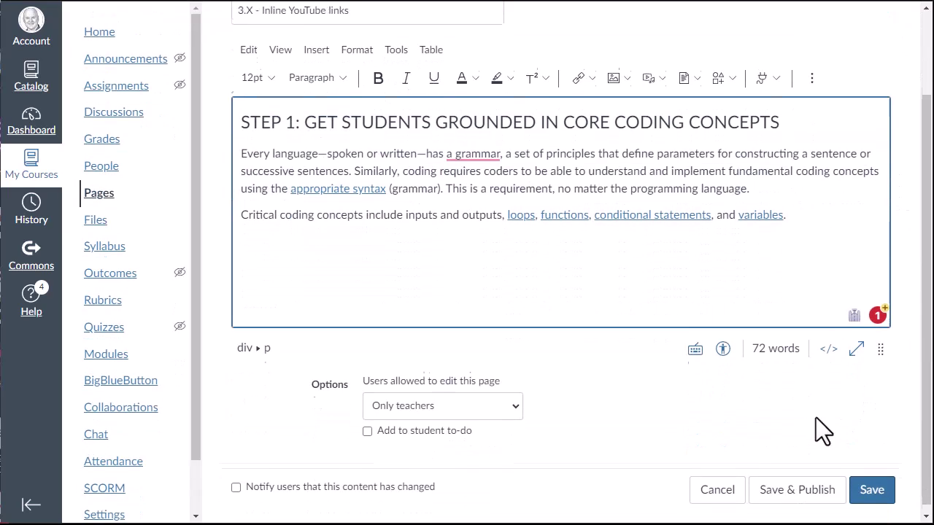
{"action": "left_click", "coordinate": [791, 475]}
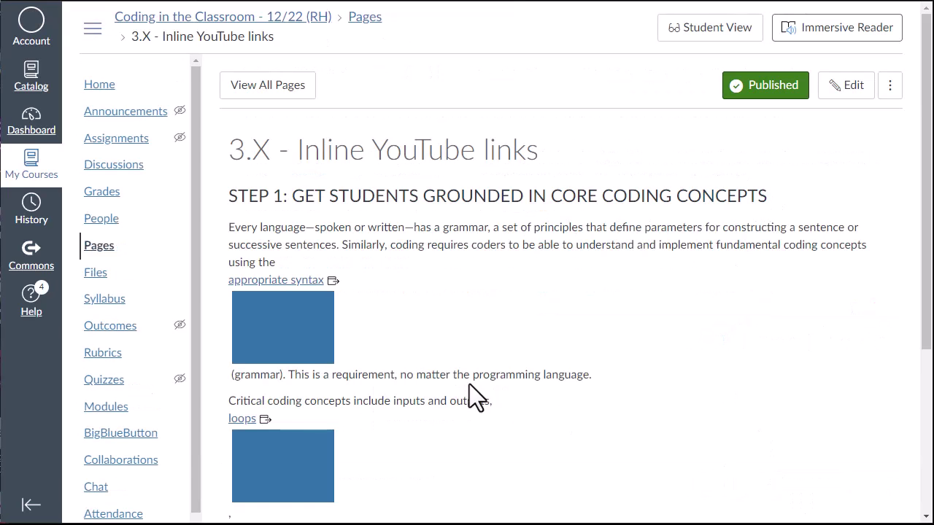
{"action": "scroll", "coordinate": [529, 350], "scroll_direction": "down", "scroll_amount": 3}
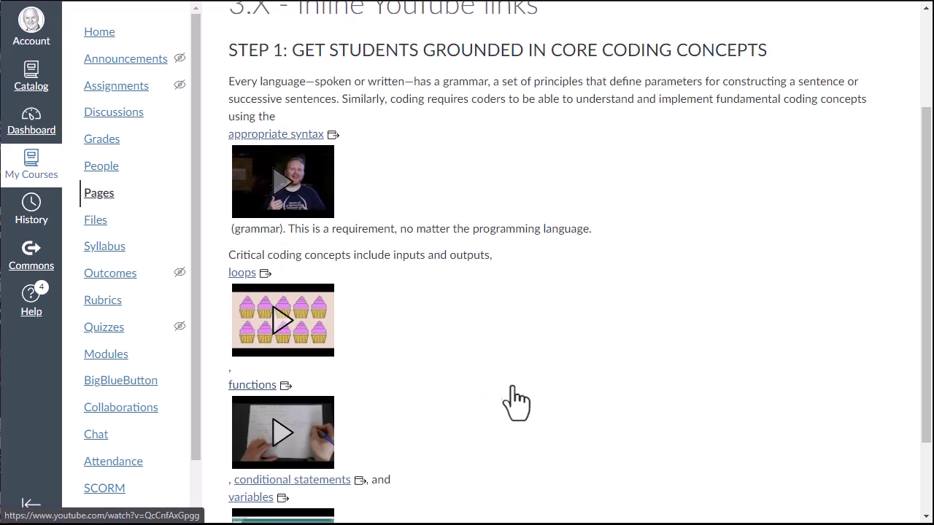
{"action": "scroll", "coordinate": [511, 400], "scroll_direction": "down", "scroll_amount": 2}
{"action": "scroll", "coordinate": [525, 398], "scroll_direction": "up", "scroll_amount": 5}
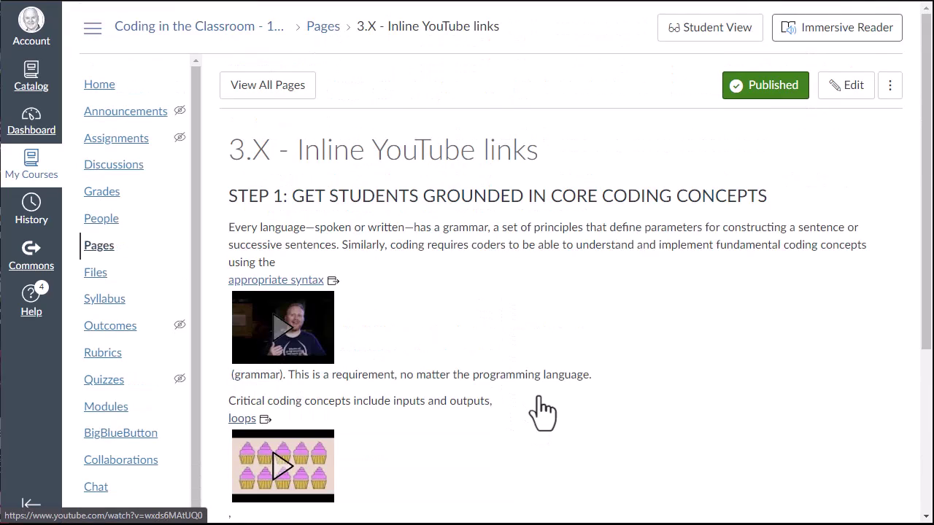
{"action": "left_click", "coordinate": [848, 86]}
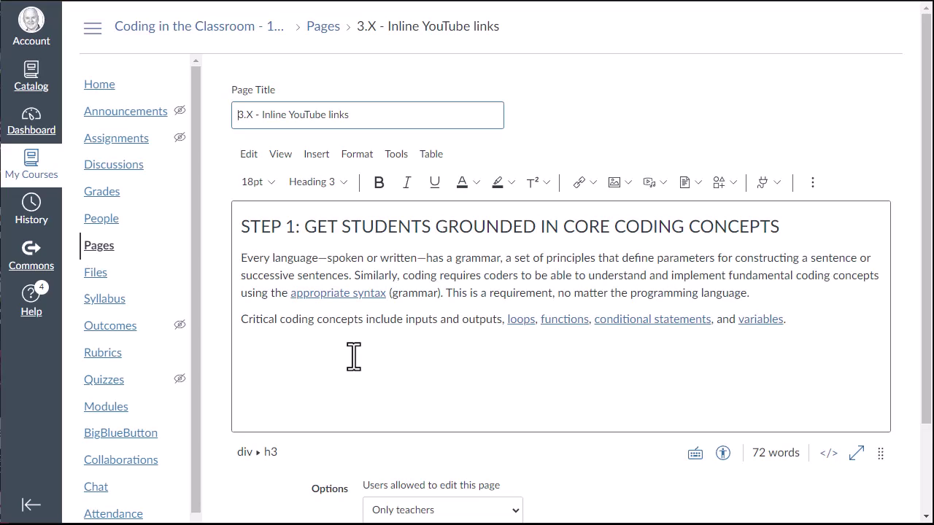
{"action": "left_click", "coordinate": [518, 322]}
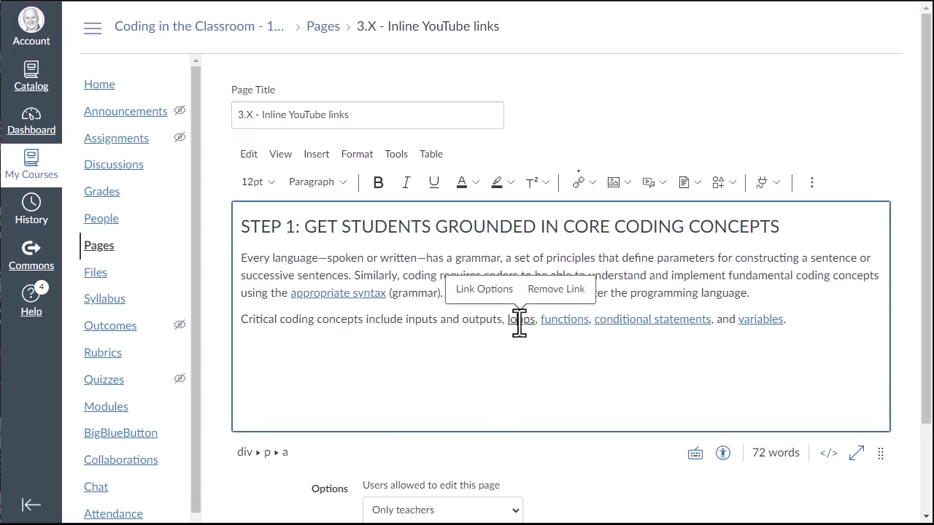
{"action": "left_click", "coordinate": [484, 290]}
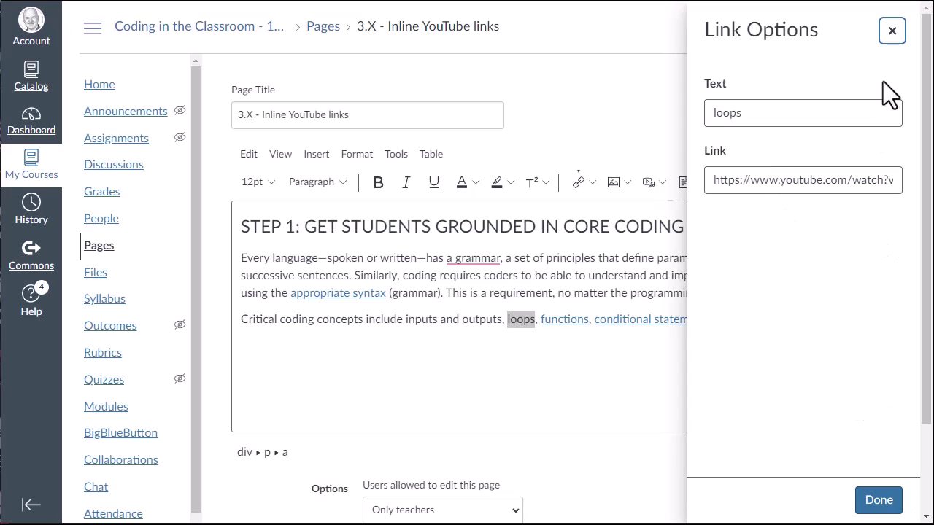
{"action": "left_click", "coordinate": [891, 31]}
{"action": "left_click", "coordinate": [590, 373]}
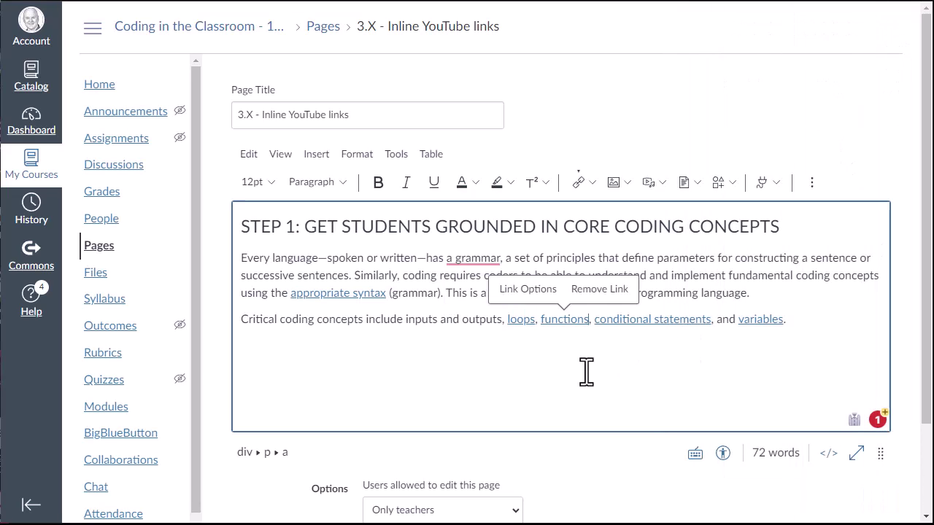
- In the raw HTML, paste class=inline_disabled into the appropriate syntax link's anchor tag
{"action": "left_click", "coordinate": [828, 453]}
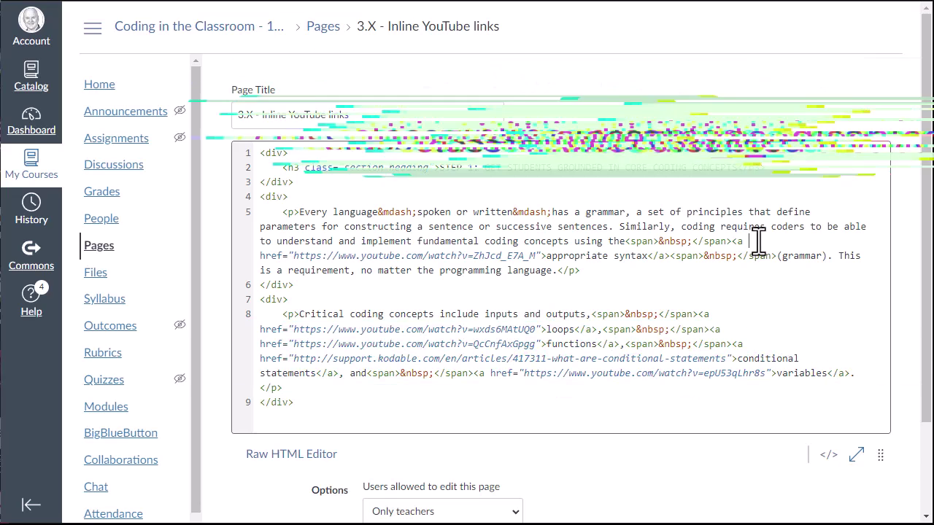
{"action": "type", "text": "class=inline_disabled"}
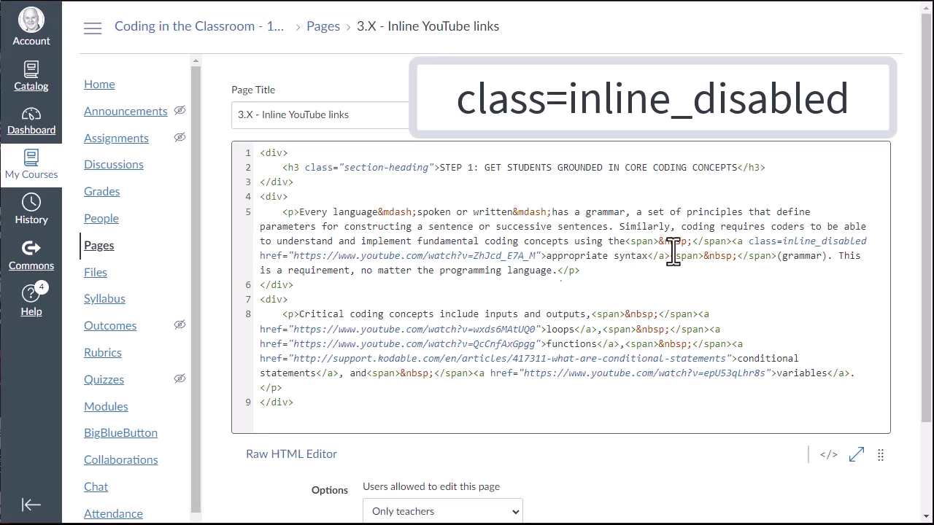
- Add class=inline_disabled to the loops and functions links on line 8
{"action": "left_click", "coordinate": [260, 255]}
{"action": "scroll", "coordinate": [288, 361], "scroll_direction": "down", "scroll_amount": 1}
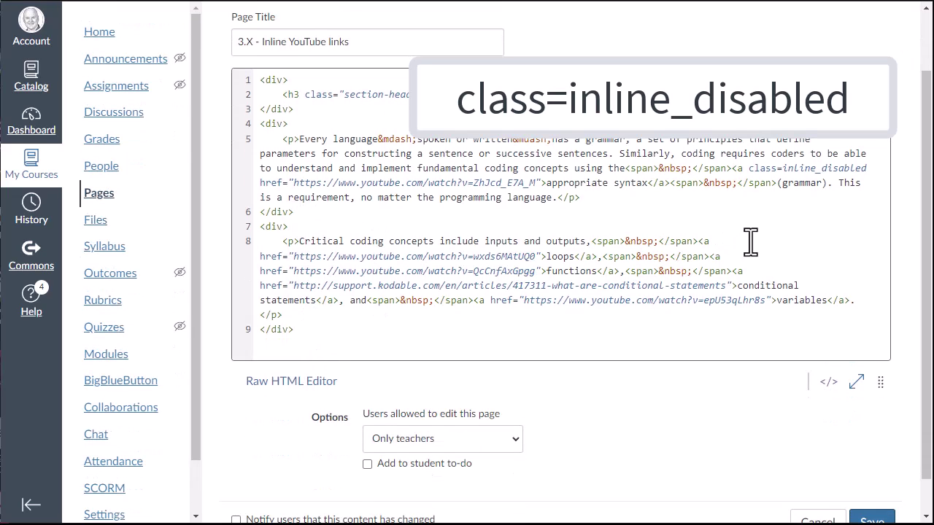
{"action": "left_click", "coordinate": [718, 241]}
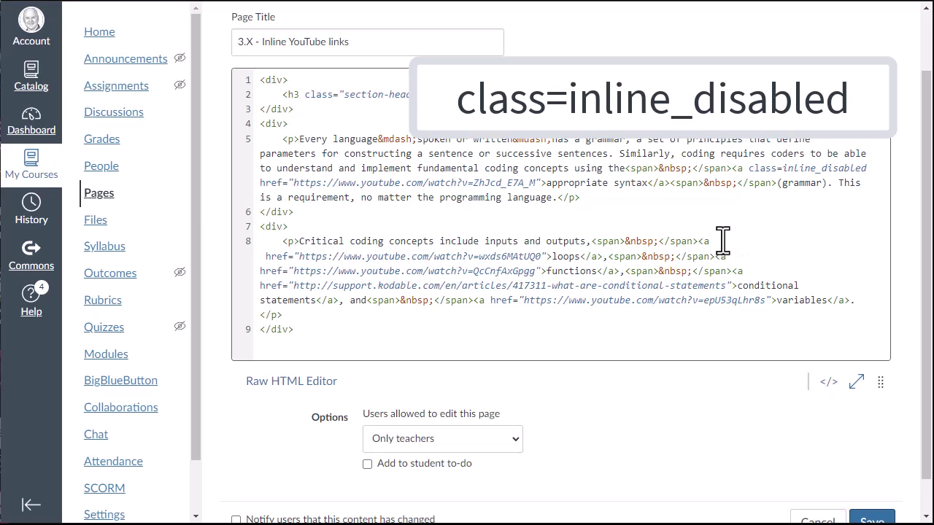
{"action": "type", "text": "class=inline_disabled"}
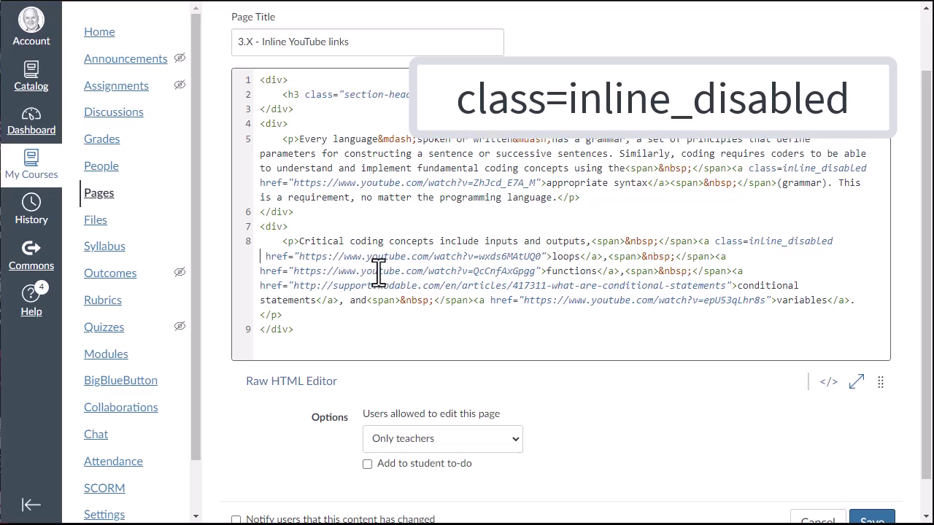
{"action": "key", "text": "BackSpace"}
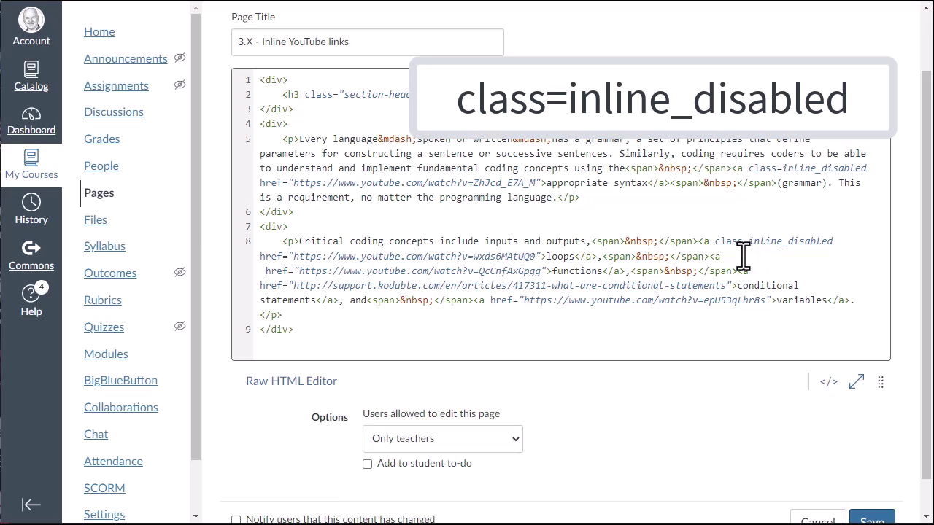
{"action": "type", "text": "class=inline_disabled"}
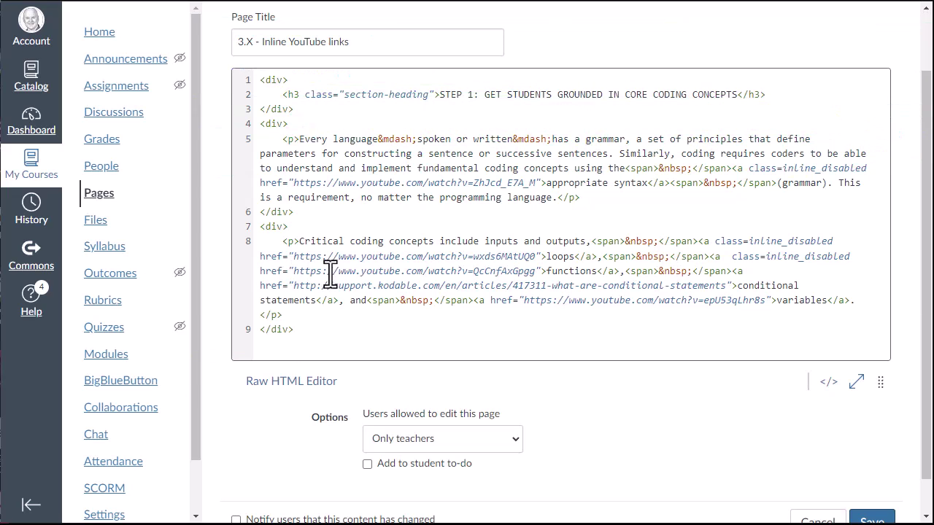
- Add class=inline_disabled to the conditional statements link and remove the functions tag's extra space
{"action": "left_click", "coordinate": [753, 273]}
{"action": "type", "text": "class=inline_disabled"}
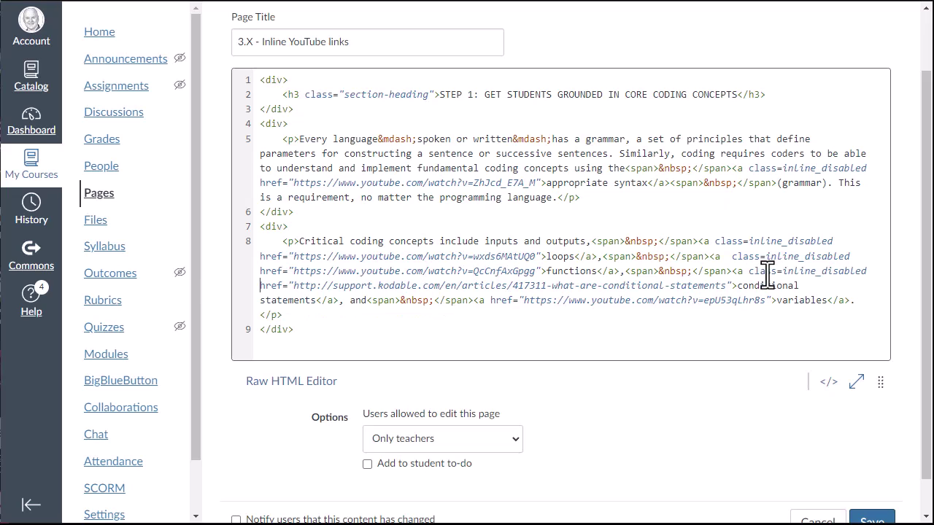
{"action": "scroll", "coordinate": [686, 385], "scroll_direction": "down", "scroll_amount": 1}
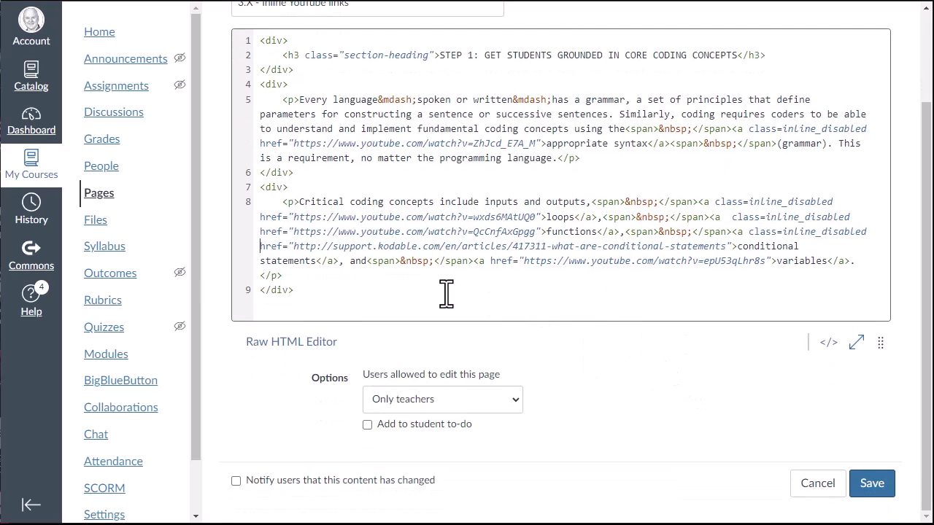
{"action": "left_click", "coordinate": [727, 217]}
{"action": "key", "text": "Delete"}
- Save the edited page and review the links now without thumbnails
{"action": "left_click", "coordinate": [878, 478]}
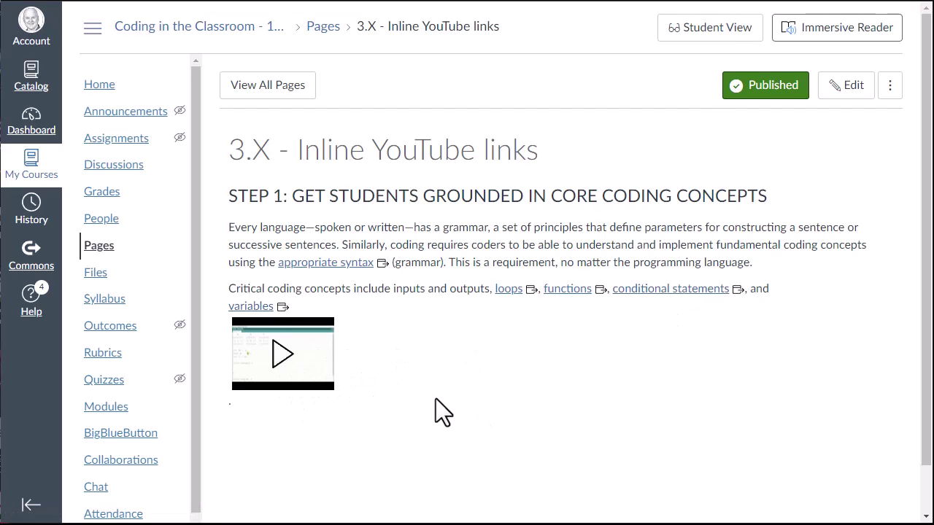
{"action": "scroll", "coordinate": [436, 394], "scroll_direction": "down", "scroll_amount": 1}
{"action": "scroll", "coordinate": [435, 394], "scroll_direction": "up", "scroll_amount": 1}
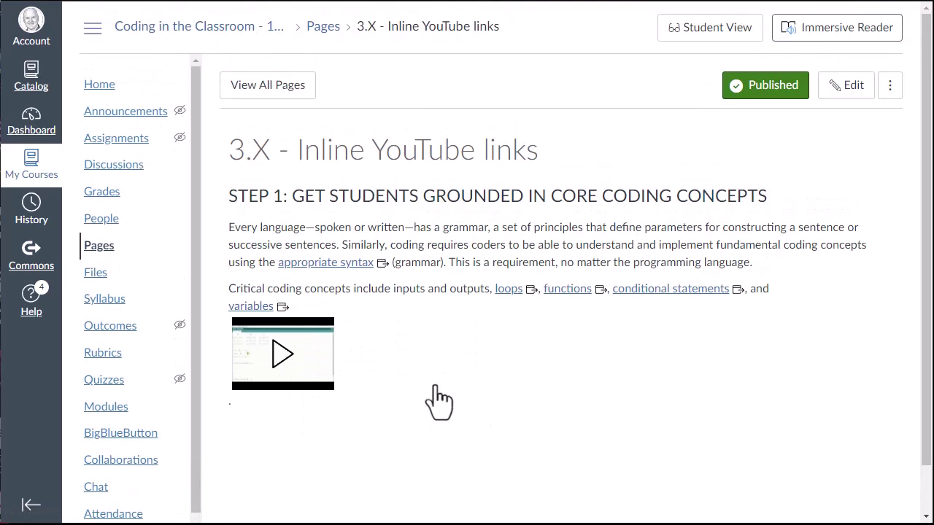
- Confirm the loops link still opens its YouTube video, then return to the page
{"action": "left_click", "coordinate": [509, 289]}
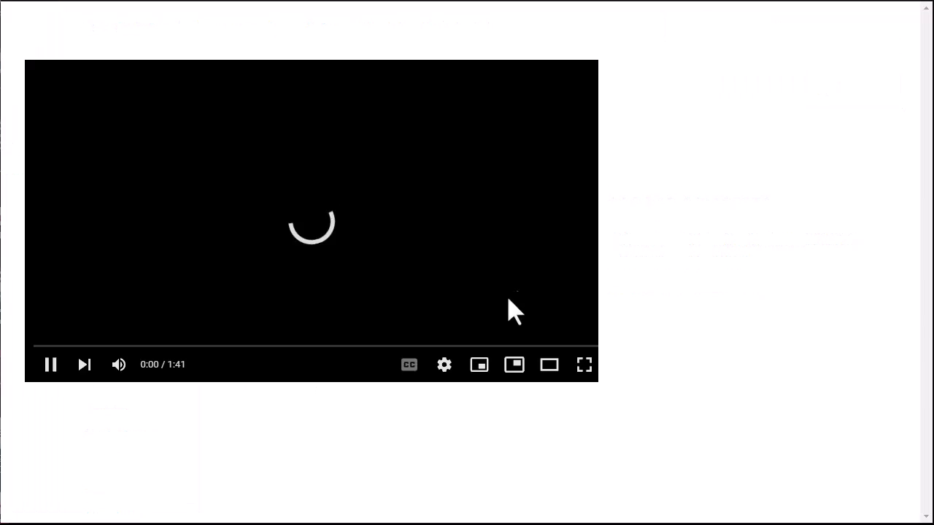
{"action": "key", "text": "ctrl+w"}
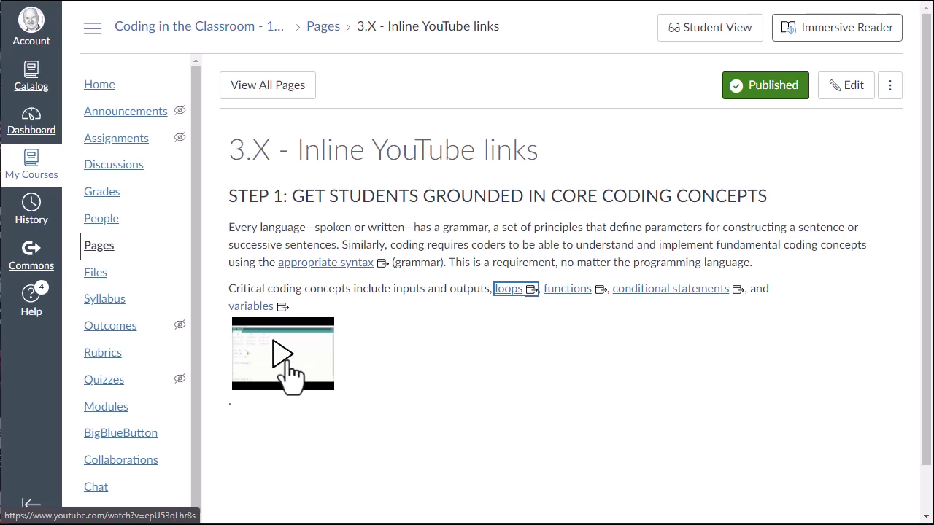
{"action": "scroll", "coordinate": [624, 377], "scroll_direction": "down", "scroll_amount": 1}
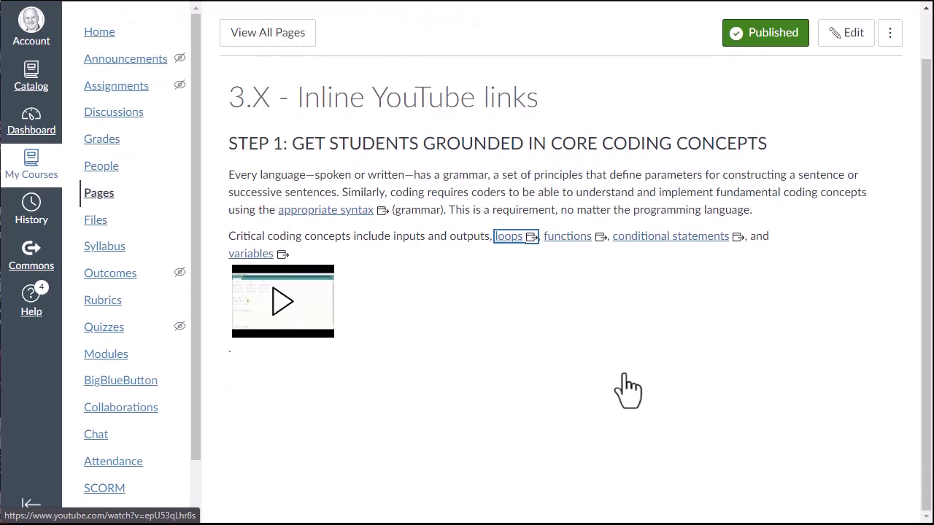
{"action": "scroll", "coordinate": [617, 370], "scroll_direction": "up", "scroll_amount": 1}
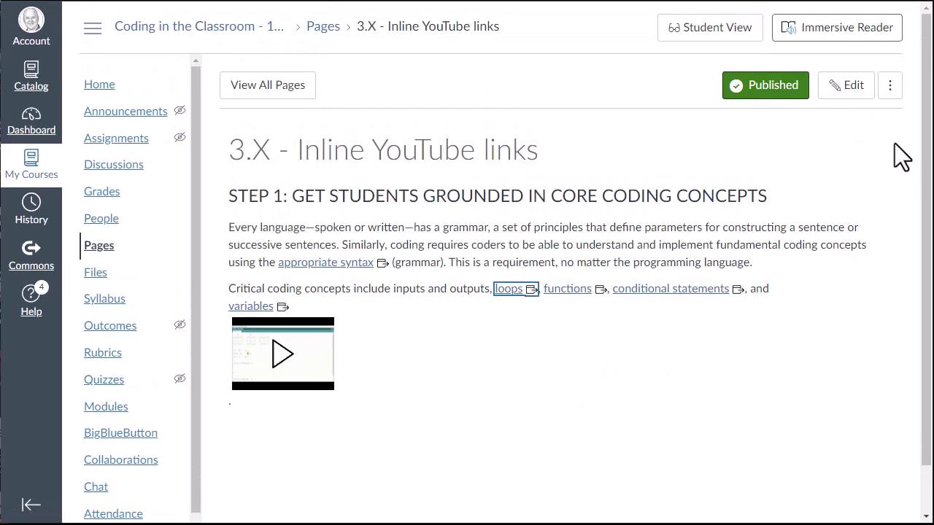